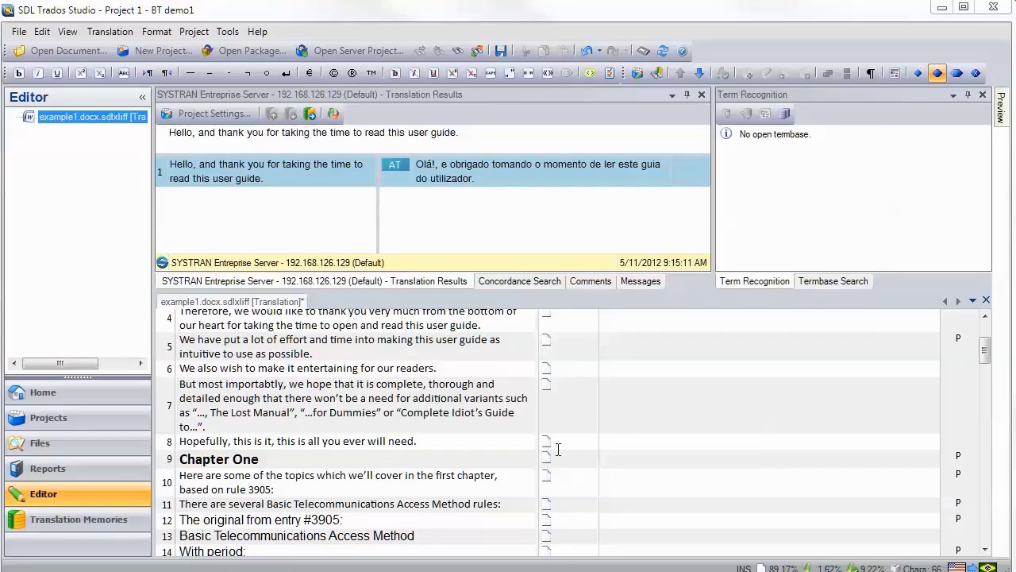
Step: Fill segments 5 and 6 with SYSTRAN Portuguese machine translations in the Trados editor
{"action": "left_click", "coordinate": [569, 347]}
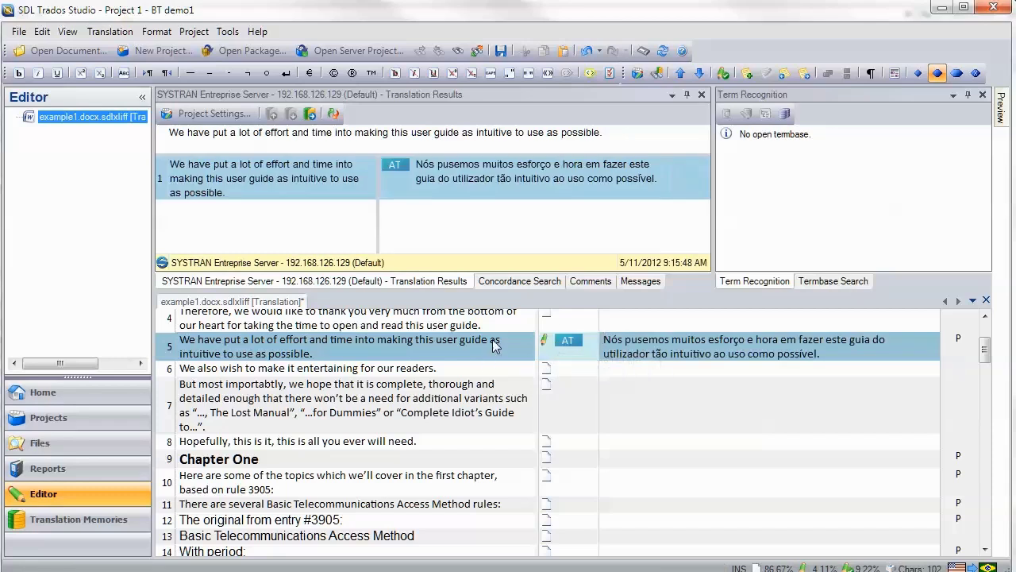
{"action": "left_click", "coordinate": [571, 370]}
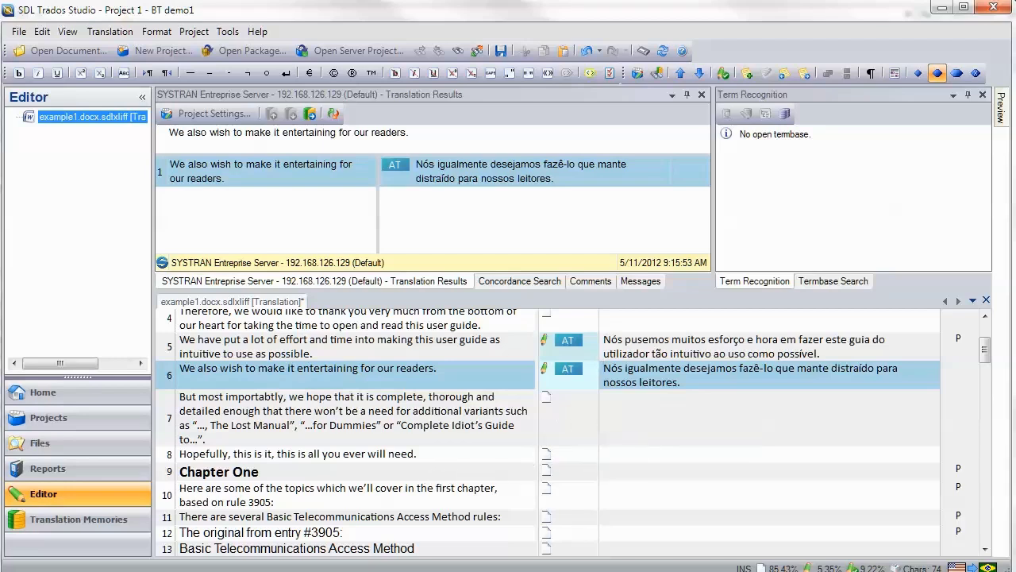
Step: Maximize the SYSTRAN server page and open the Profile list under Options > Resources
{"action": "key", "text": "alt+Tab"}
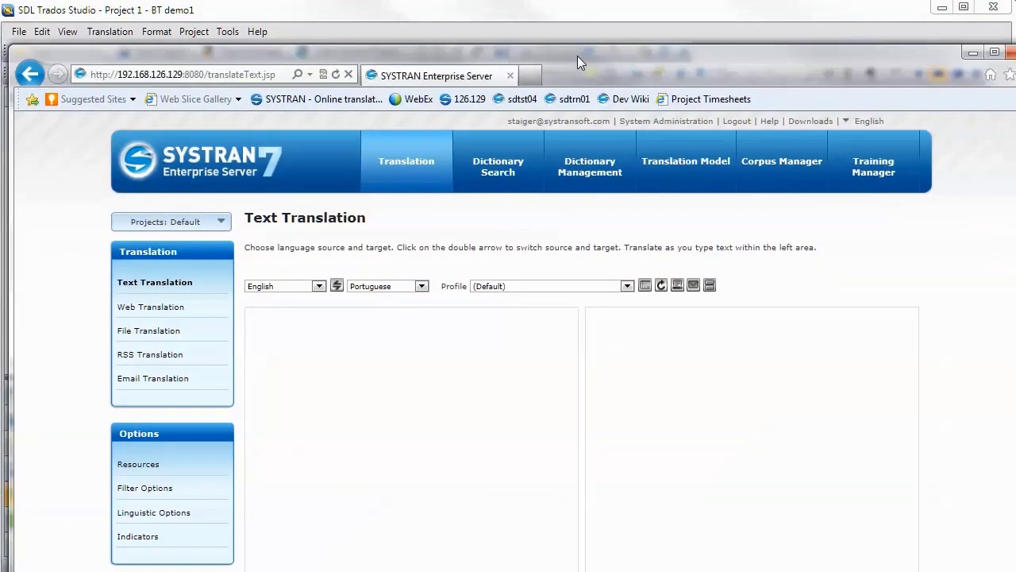
{"action": "left_click_drag", "start_coordinate": [577, 55], "coordinate": [561, 14]}
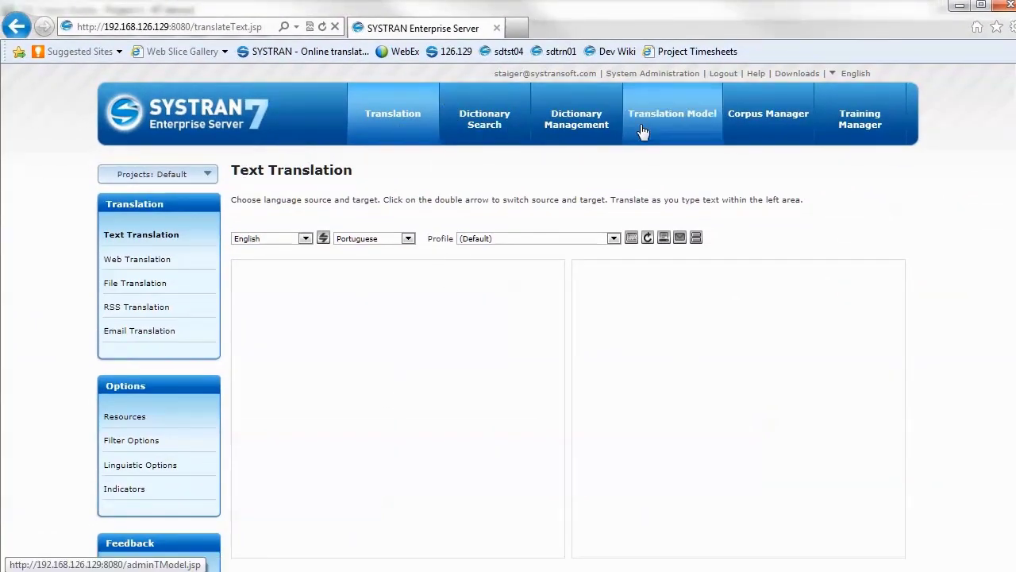
{"action": "left_click", "coordinate": [125, 418]}
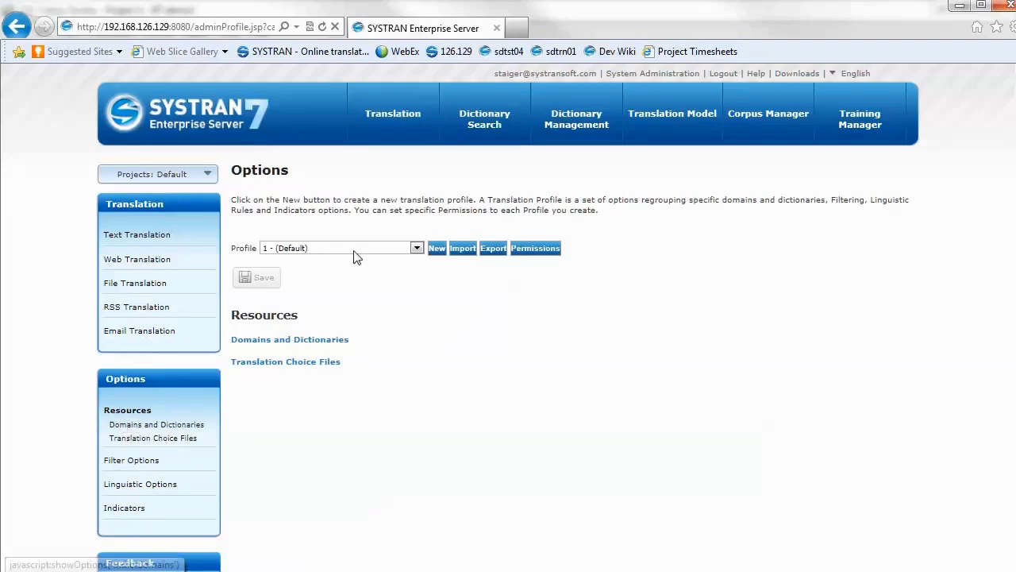
{"action": "left_click", "coordinate": [364, 249]}
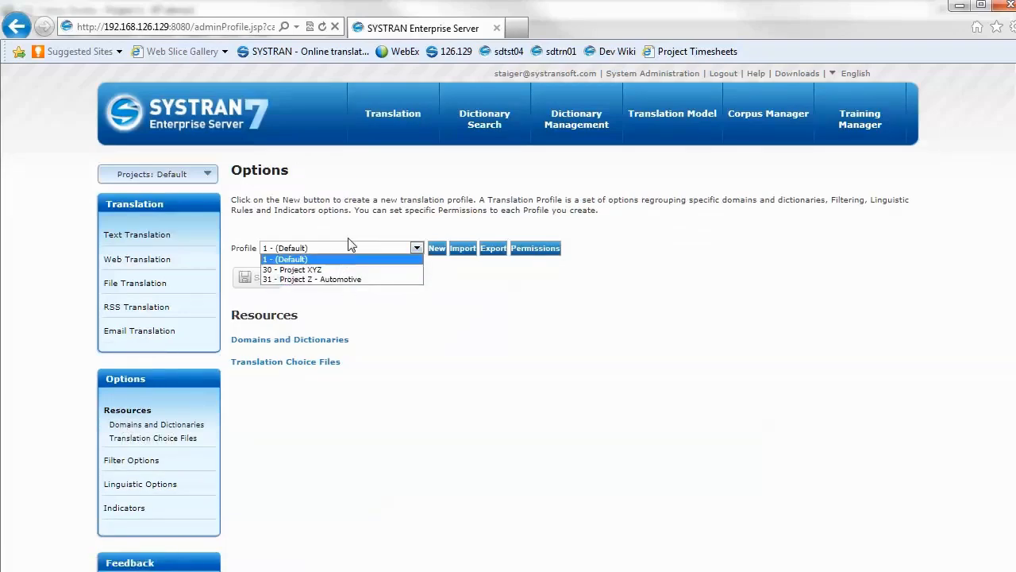
{"action": "left_click", "coordinate": [334, 249]}
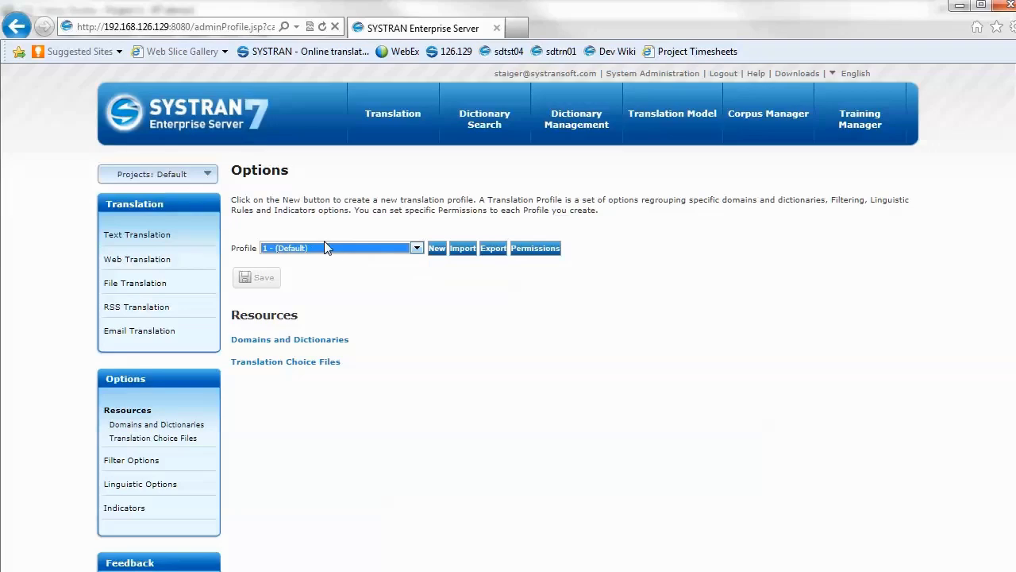
{"action": "left_click", "coordinate": [322, 248]}
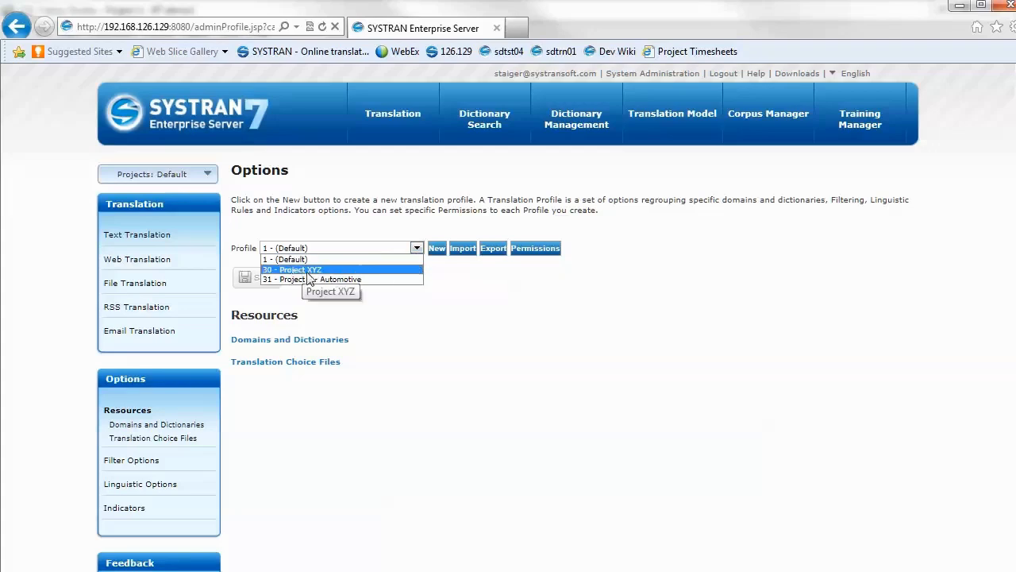
Step: Load profile 31 - Project Z - Automotive and expand its General and Automotive domains
{"action": "left_click", "coordinate": [339, 279]}
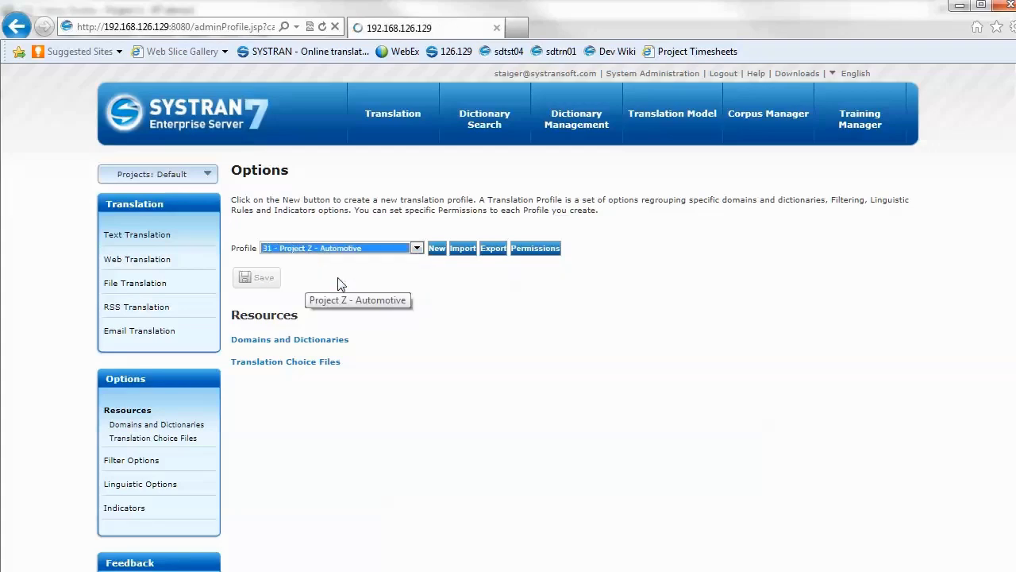
{"action": "left_click", "coordinate": [286, 341]}
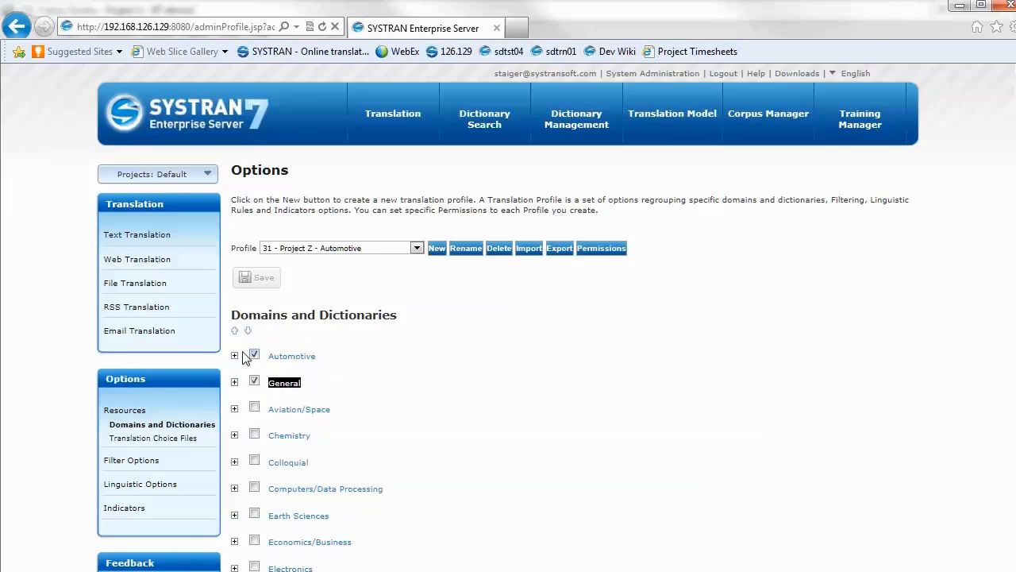
{"action": "left_click", "coordinate": [235, 382]}
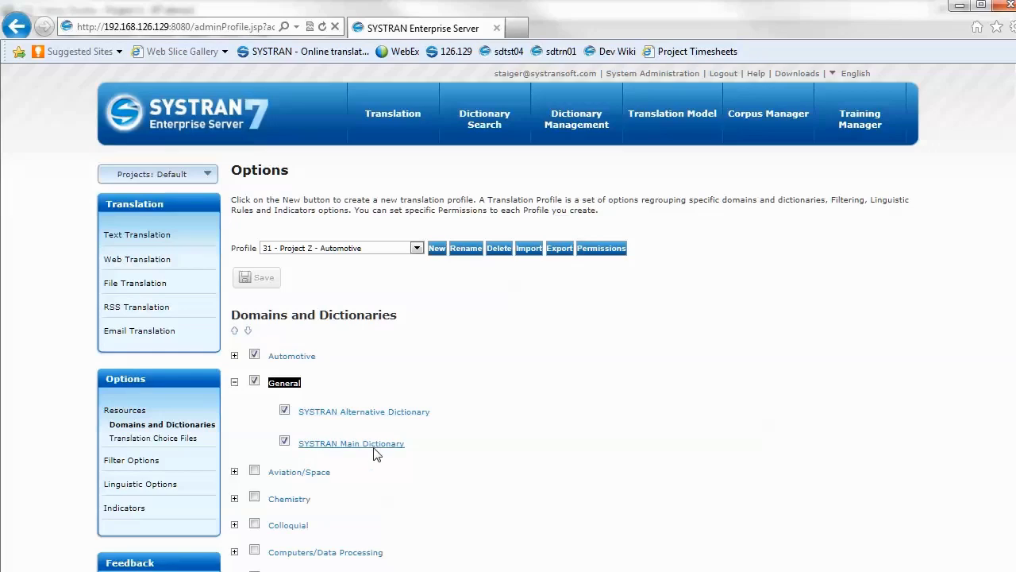
{"action": "left_click", "coordinate": [234, 355]}
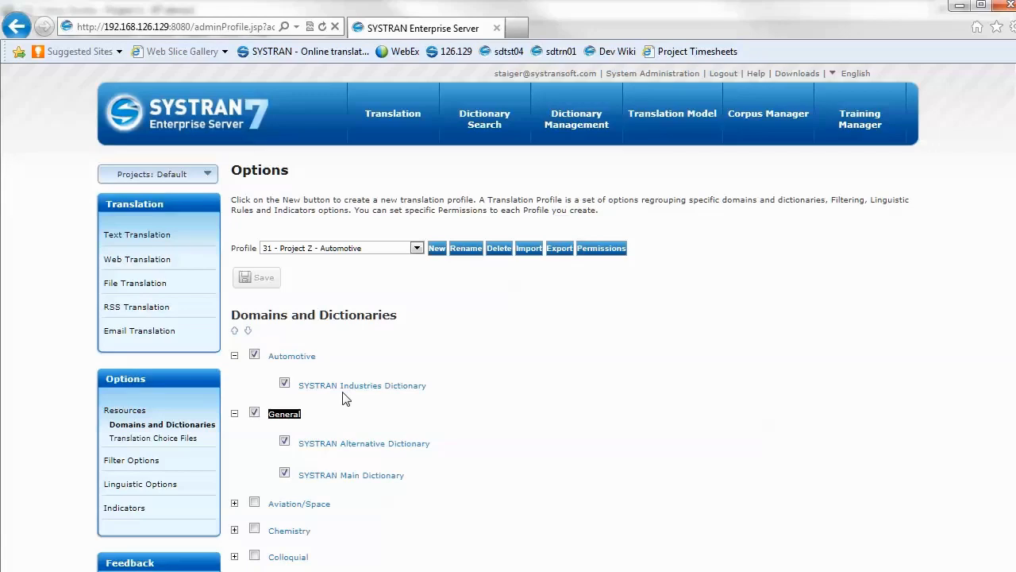
{"action": "left_click", "coordinate": [340, 251]}
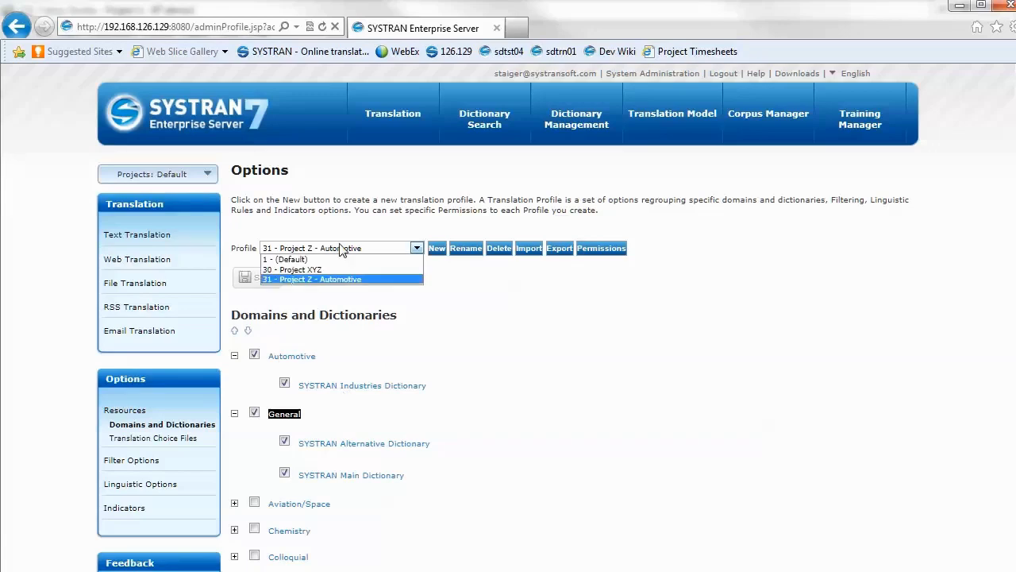
Step: Load profile 30 - Project XYZ and expand Aviation/Space, Computers/Data Processing and Military Science
{"action": "left_click", "coordinate": [303, 273]}
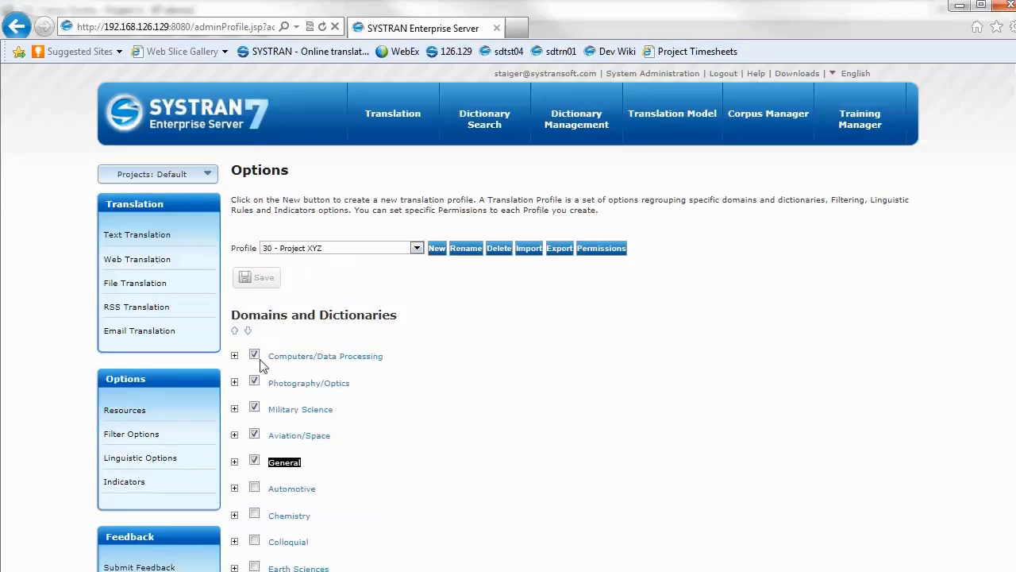
{"action": "scroll", "coordinate": [375, 464], "scroll_direction": "down", "scroll_amount": 3}
{"action": "scroll", "coordinate": [377, 462], "scroll_direction": "up", "scroll_amount": 2}
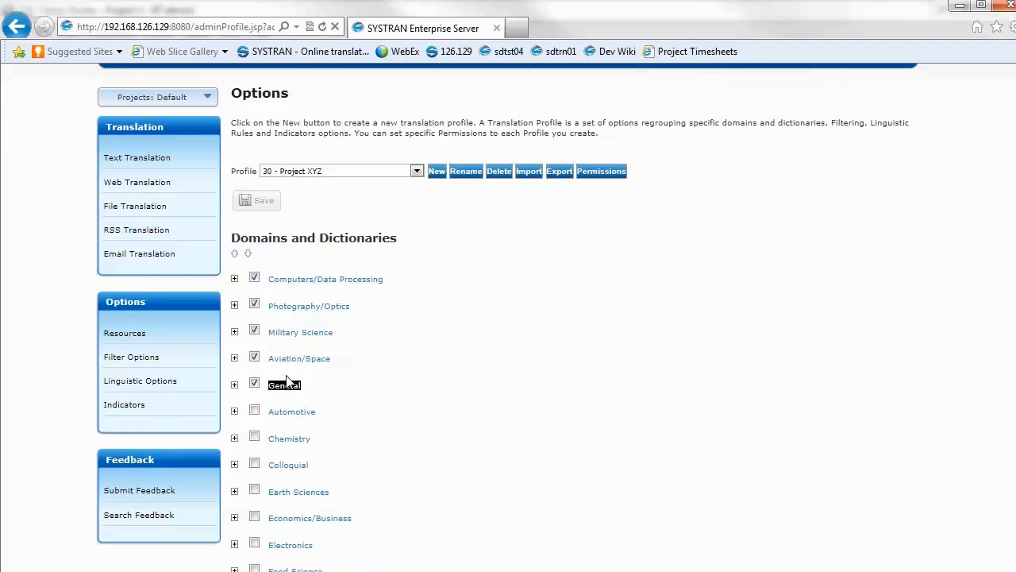
{"action": "left_click", "coordinate": [234, 358]}
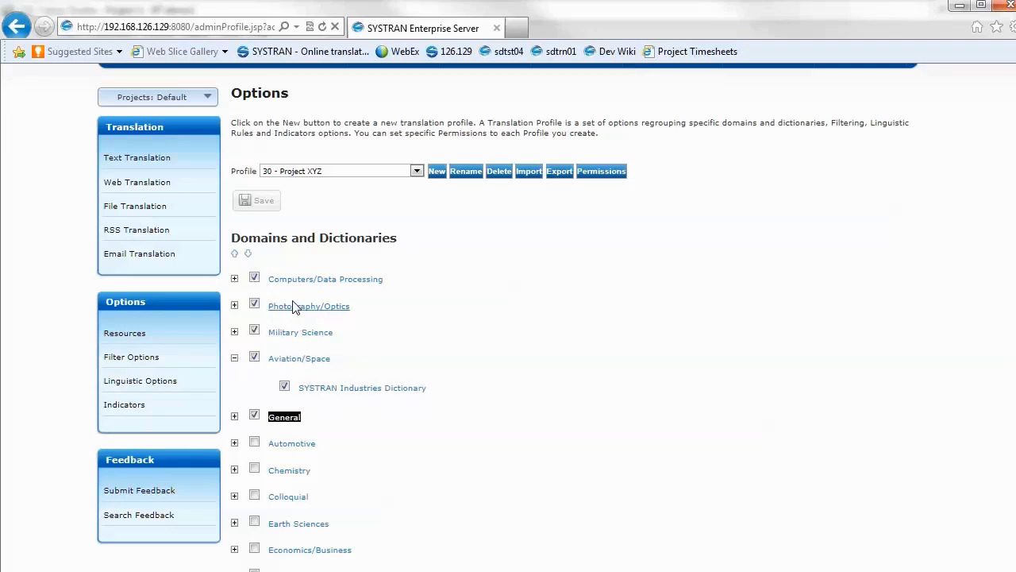
{"action": "left_click", "coordinate": [236, 279]}
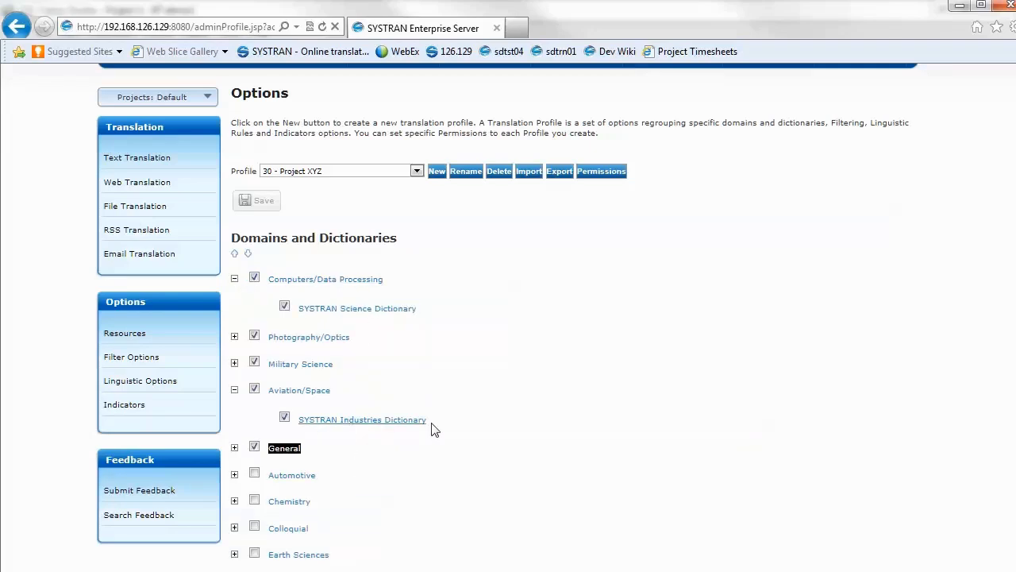
{"action": "left_click", "coordinate": [235, 364]}
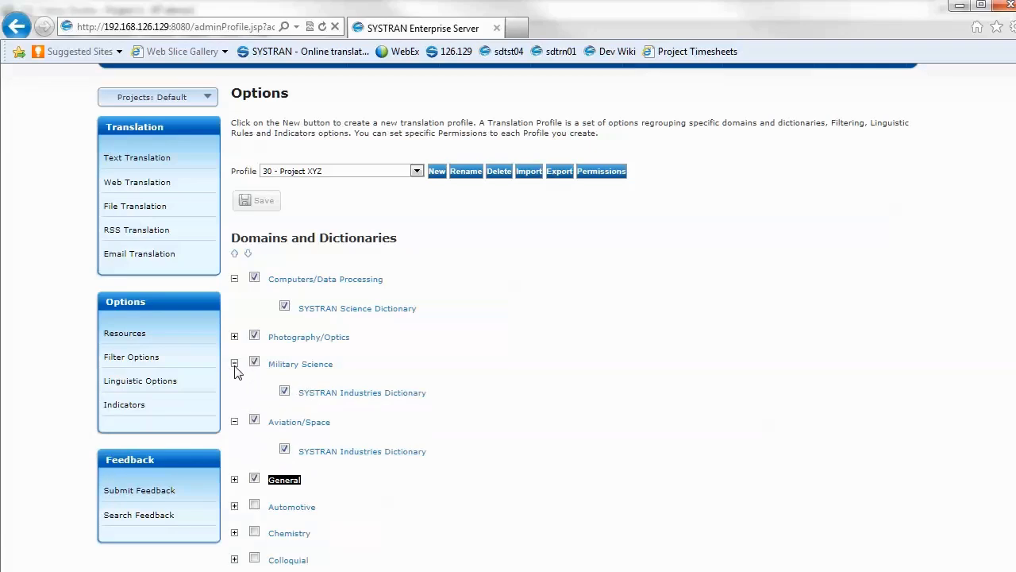
{"action": "left_click", "coordinate": [235, 364]}
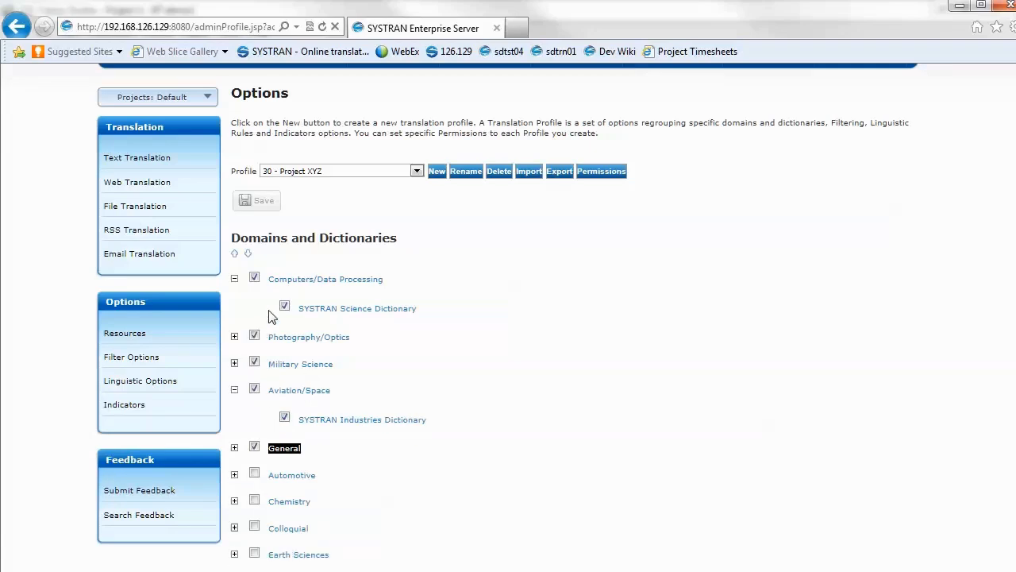
Step: Untick Military Science so Computers/Data Processing, Photography/Optics, Aviation/Space and General stay checked
{"action": "left_click", "coordinate": [235, 364]}
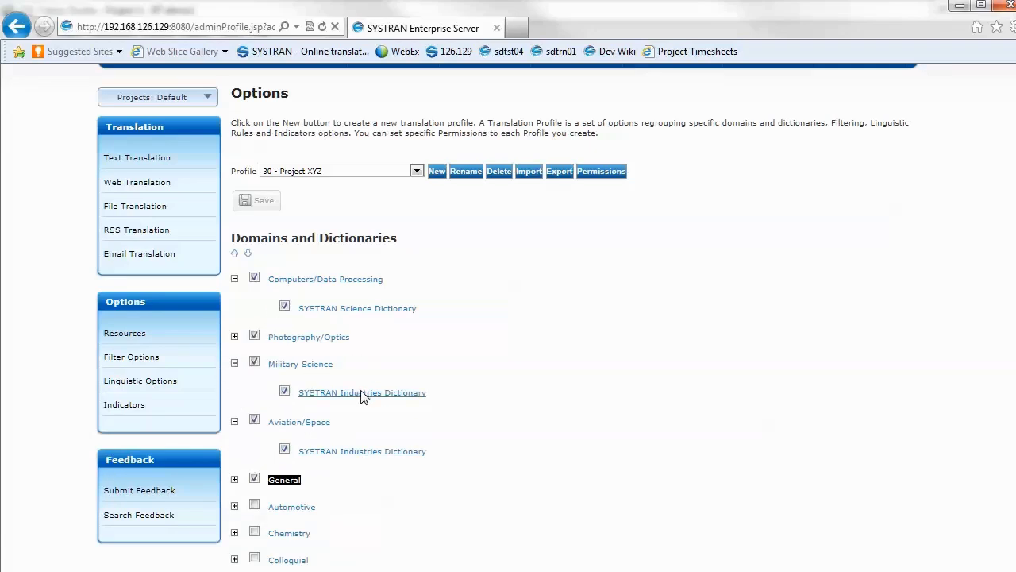
{"action": "left_click", "coordinate": [254, 363]}
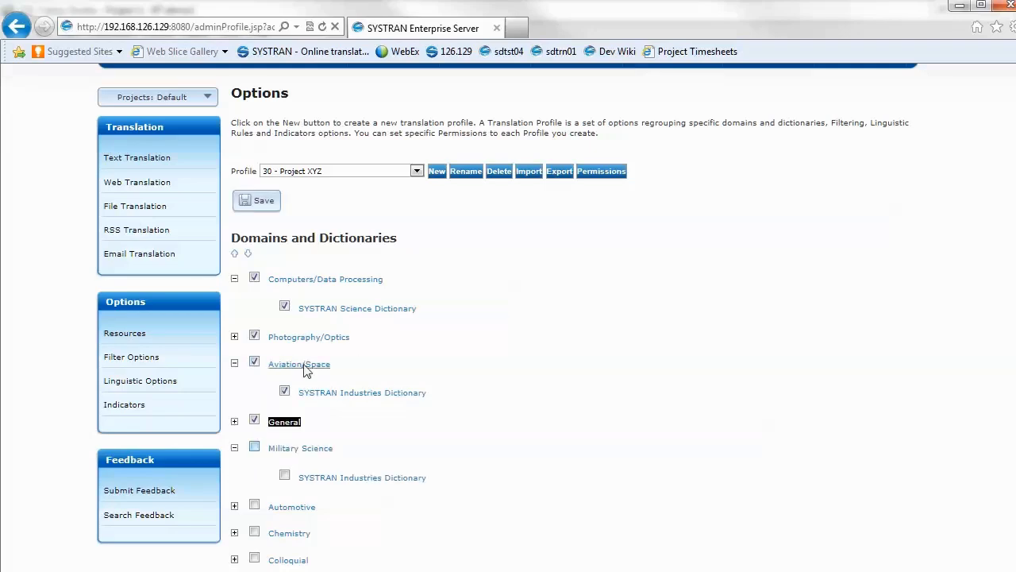
{"action": "left_click", "coordinate": [235, 364]}
{"action": "left_click", "coordinate": [235, 337]}
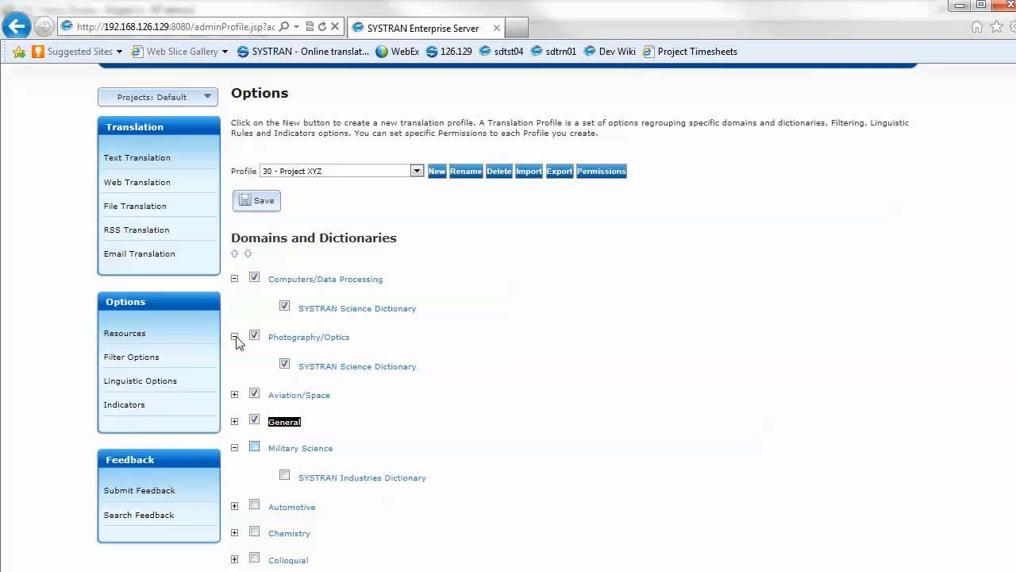
{"action": "left_click", "coordinate": [235, 337]}
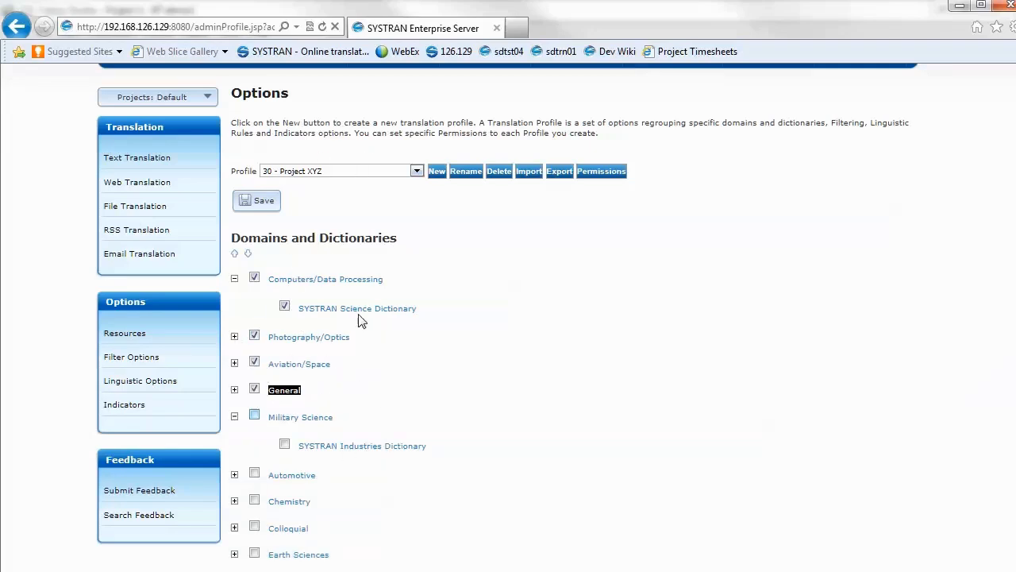
Step: Keep Project XYZ as the selected profile and minimize the browser to return to Trados Studio
{"action": "scroll", "coordinate": [406, 379], "scroll_direction": "up", "scroll_amount": 1}
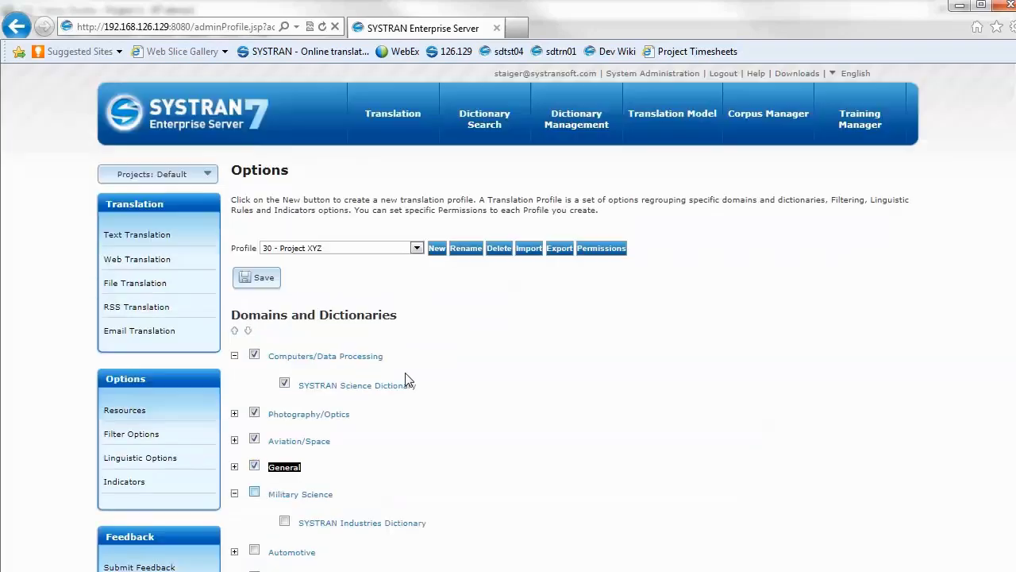
{"action": "left_click", "coordinate": [327, 249]}
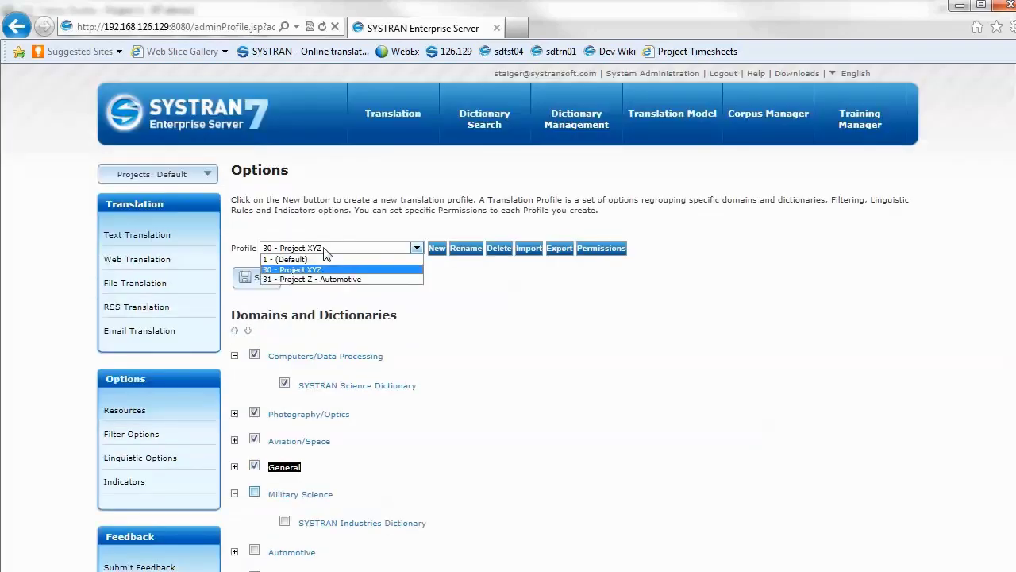
{"action": "left_click", "coordinate": [393, 227]}
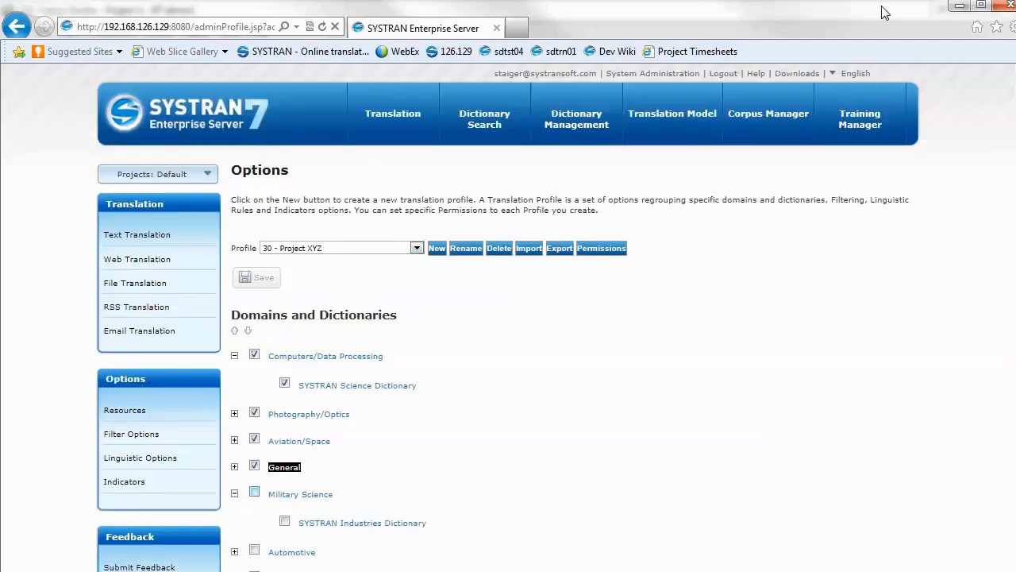
{"action": "left_click", "coordinate": [960, 6]}
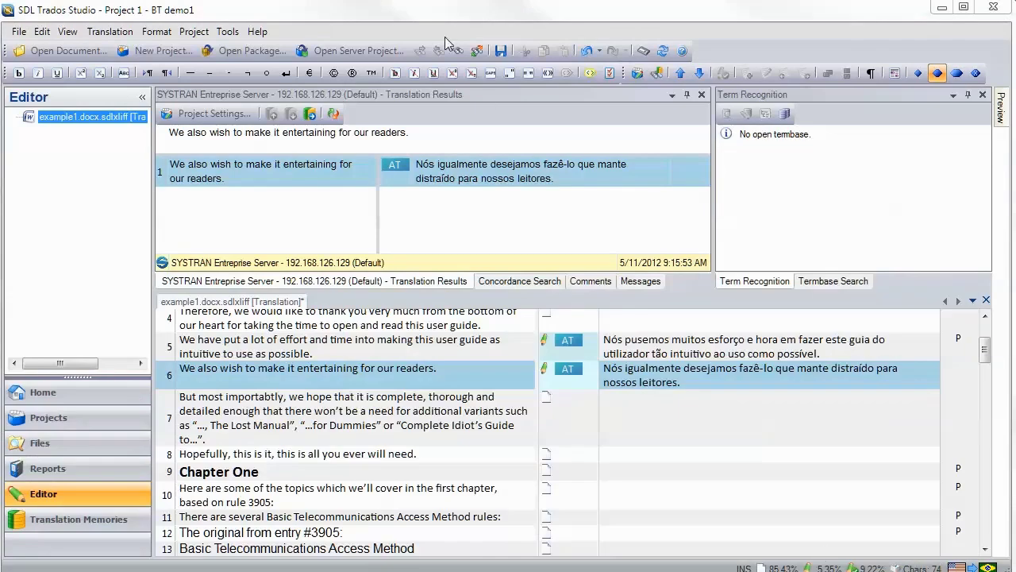
Step: Fill segment 7 with a Portuguese translation from the SYSTRAN (Default) provider
{"action": "left_click", "coordinate": [359, 12]}
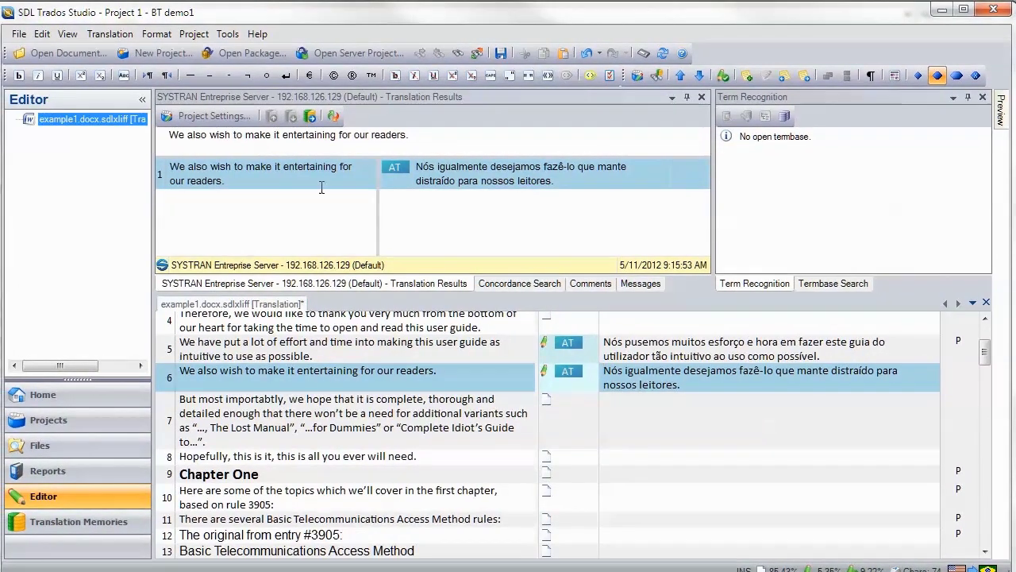
{"action": "left_click", "coordinate": [154, 34]}
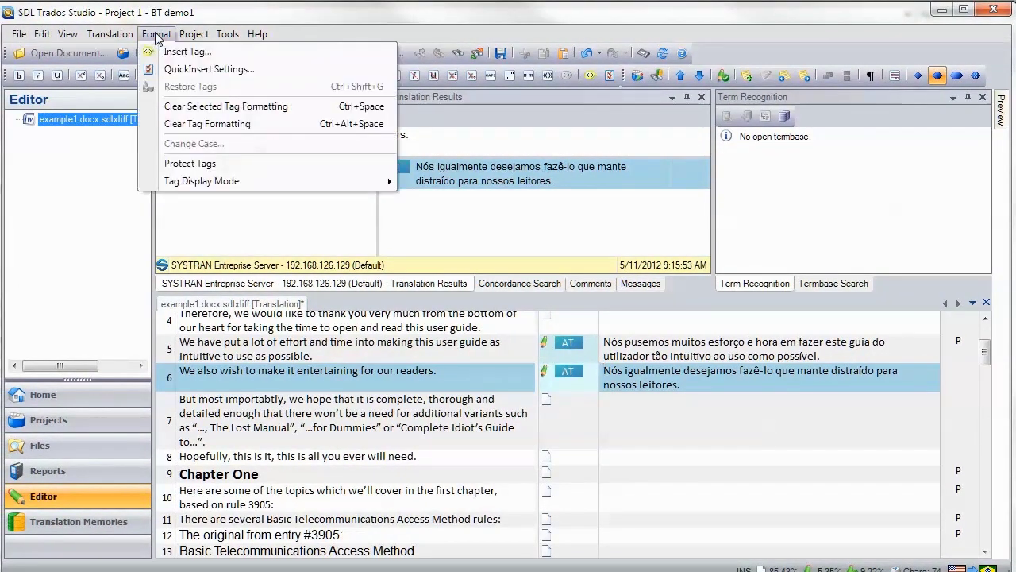
{"action": "left_click", "coordinate": [214, 26]}
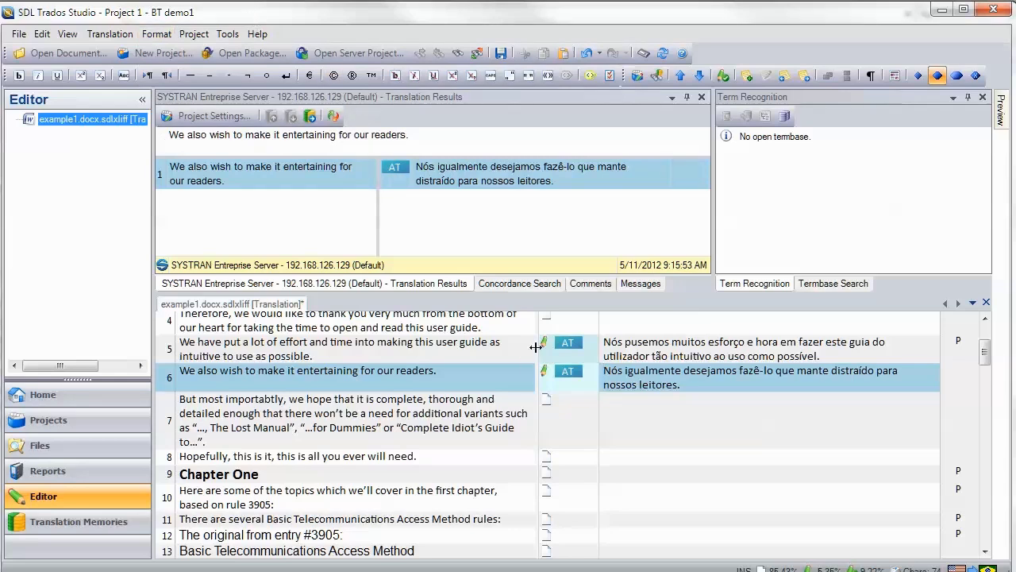
{"action": "left_click", "coordinate": [575, 415]}
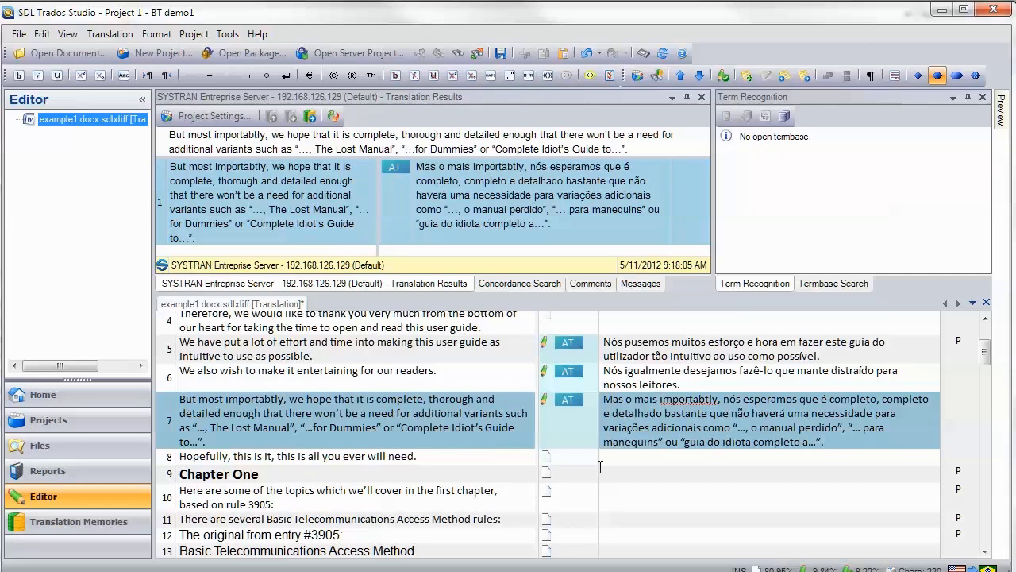
{"action": "scroll", "coordinate": [579, 463], "scroll_direction": "down", "scroll_amount": 4}
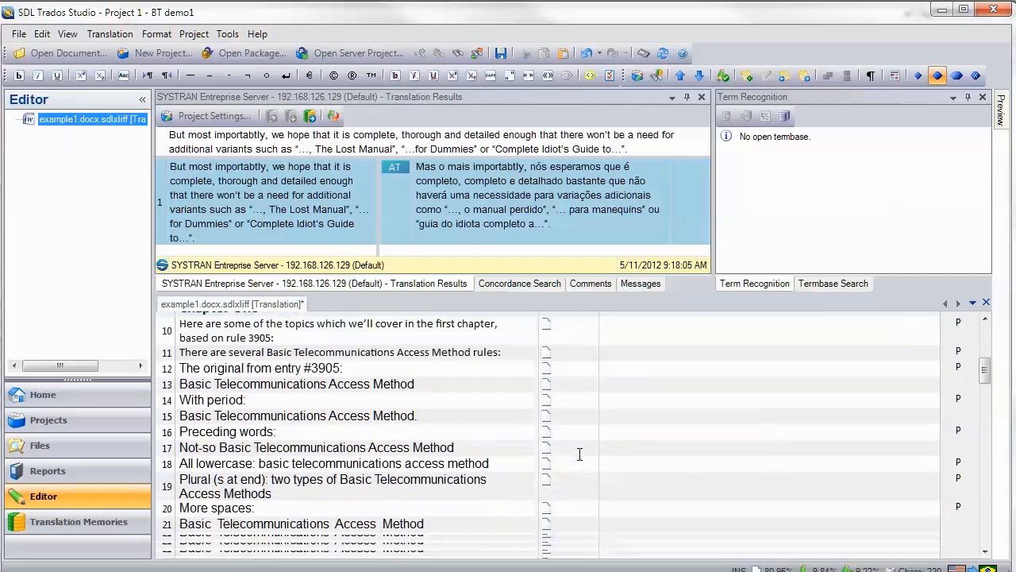
{"action": "scroll", "coordinate": [579, 452], "scroll_direction": "up", "scroll_amount": 2}
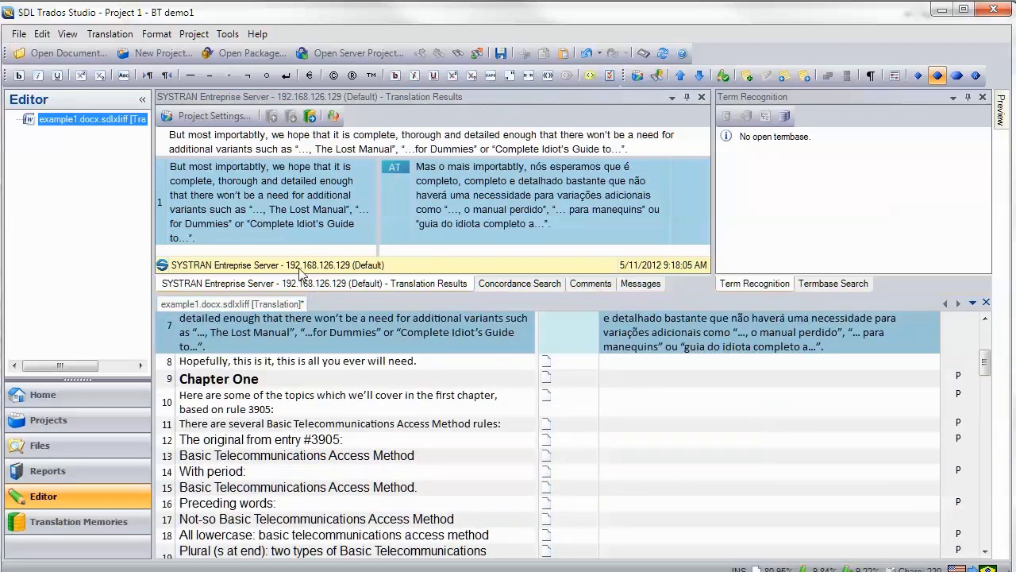
Step: Open Project Settings and the SYSTRAN Entreprise Server provider's connection settings
{"action": "left_click", "coordinate": [194, 34]}
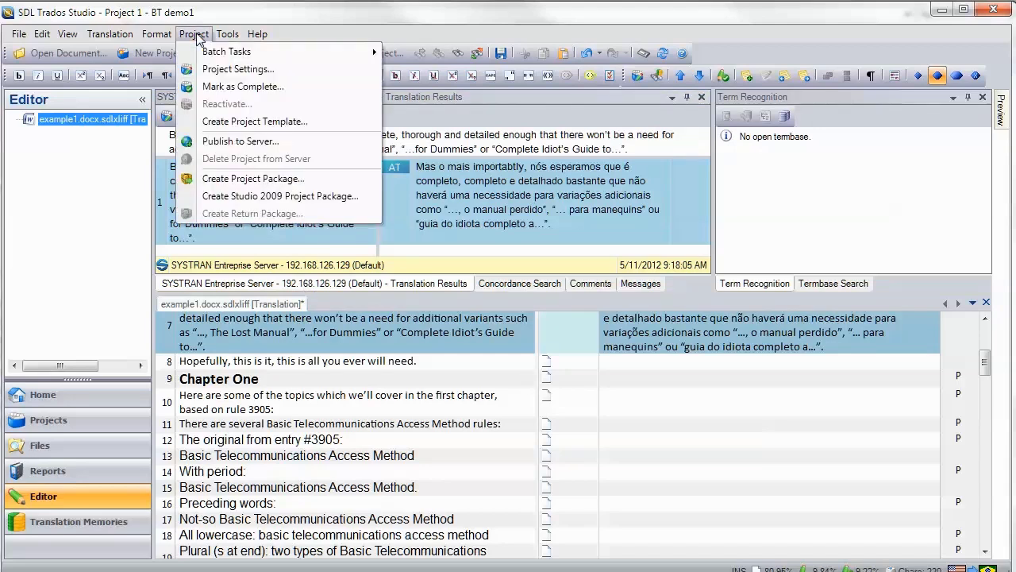
{"action": "left_click", "coordinate": [233, 70]}
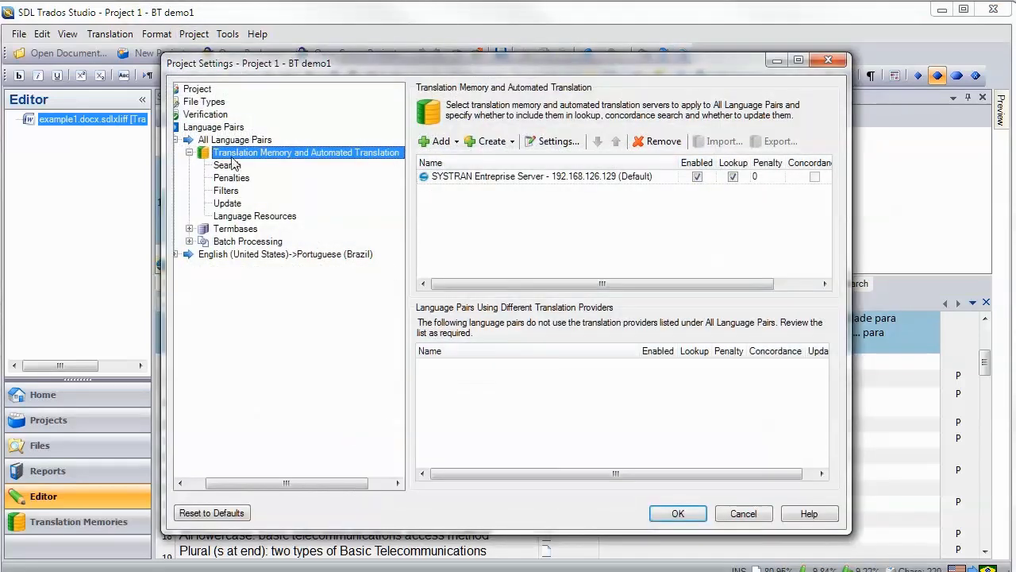
{"action": "left_click", "coordinate": [451, 180]}
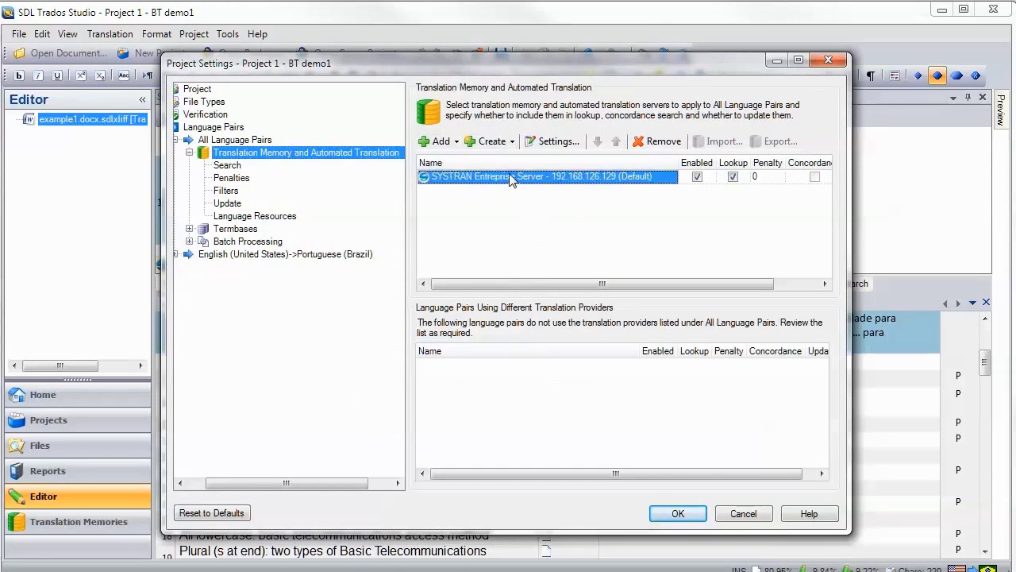
{"action": "left_click", "coordinate": [559, 143]}
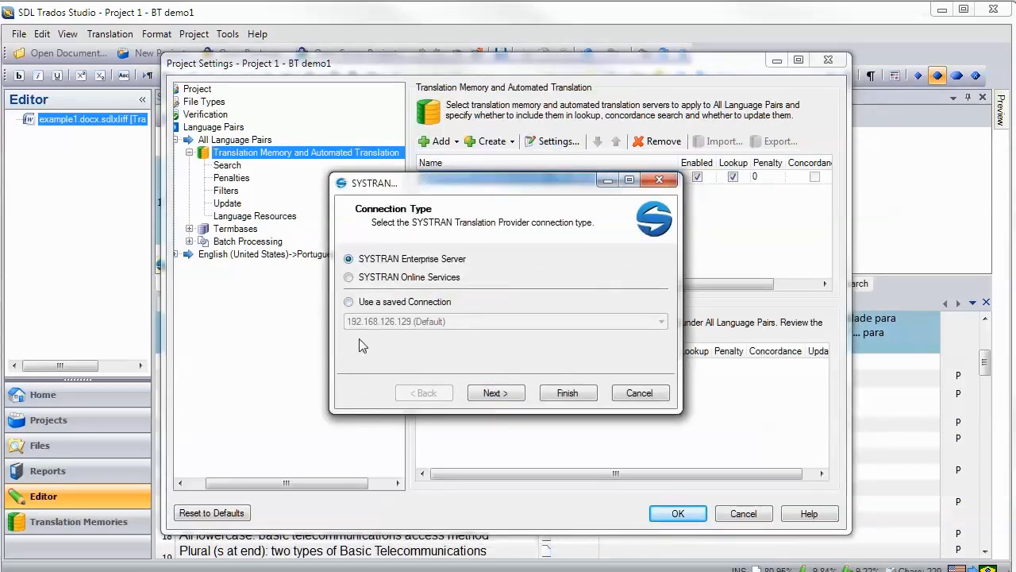
Step: Set the SYSTRAN provider to the Project XYZ profile for English to Portuguese
{"action": "left_click", "coordinate": [504, 396]}
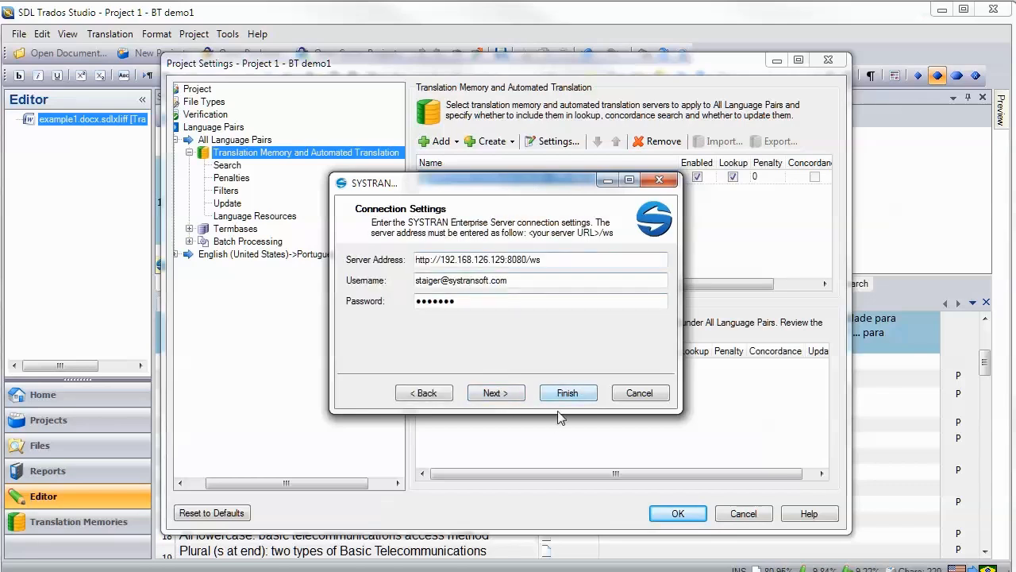
{"action": "left_click", "coordinate": [495, 394]}
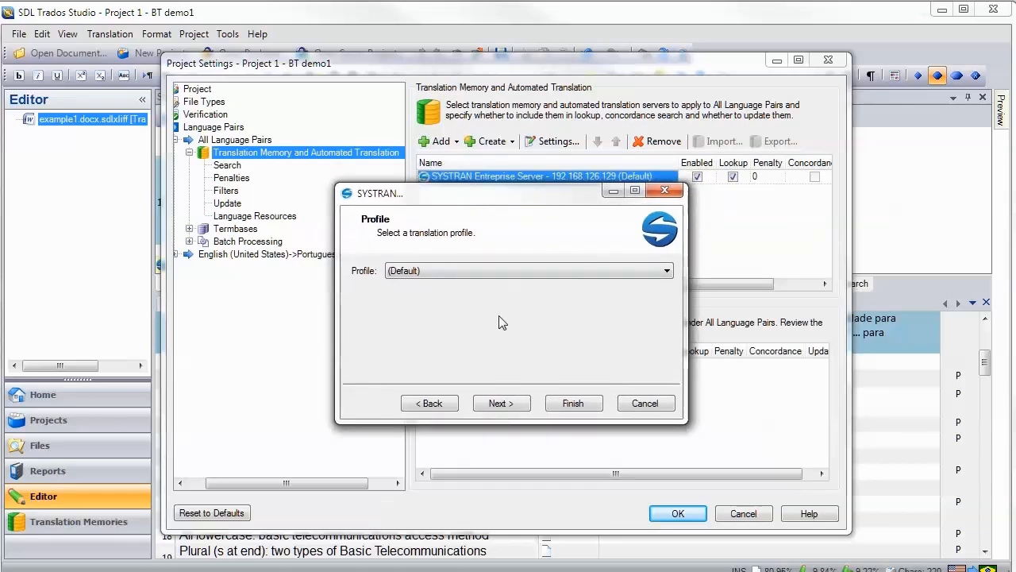
{"action": "left_click", "coordinate": [498, 272]}
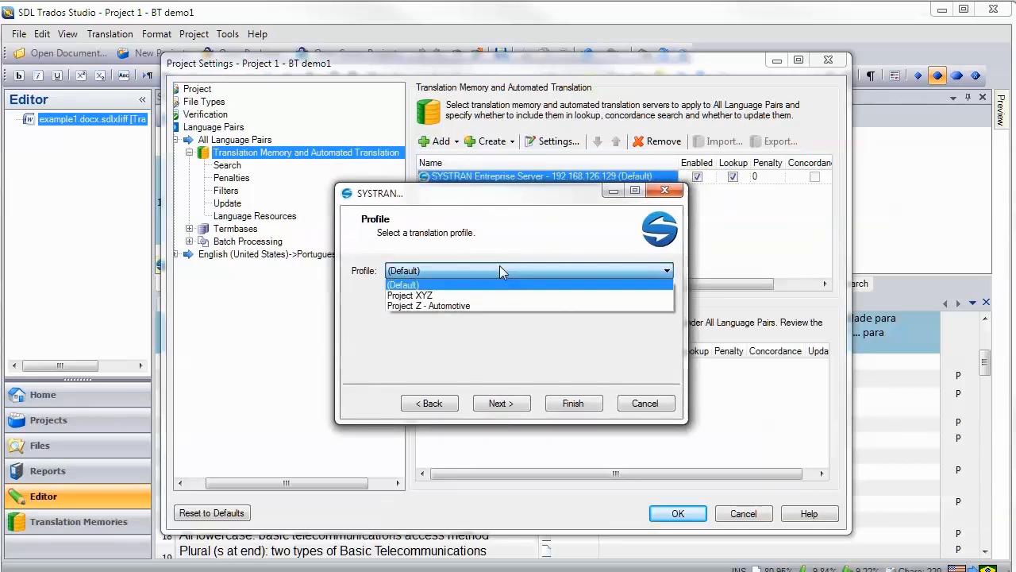
{"action": "left_click", "coordinate": [405, 296]}
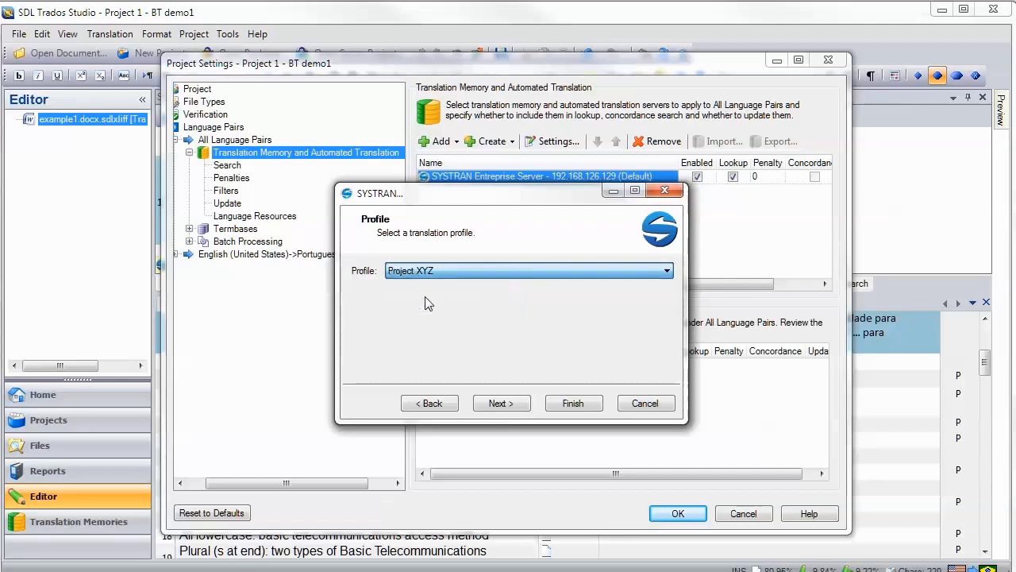
{"action": "left_click", "coordinate": [502, 404]}
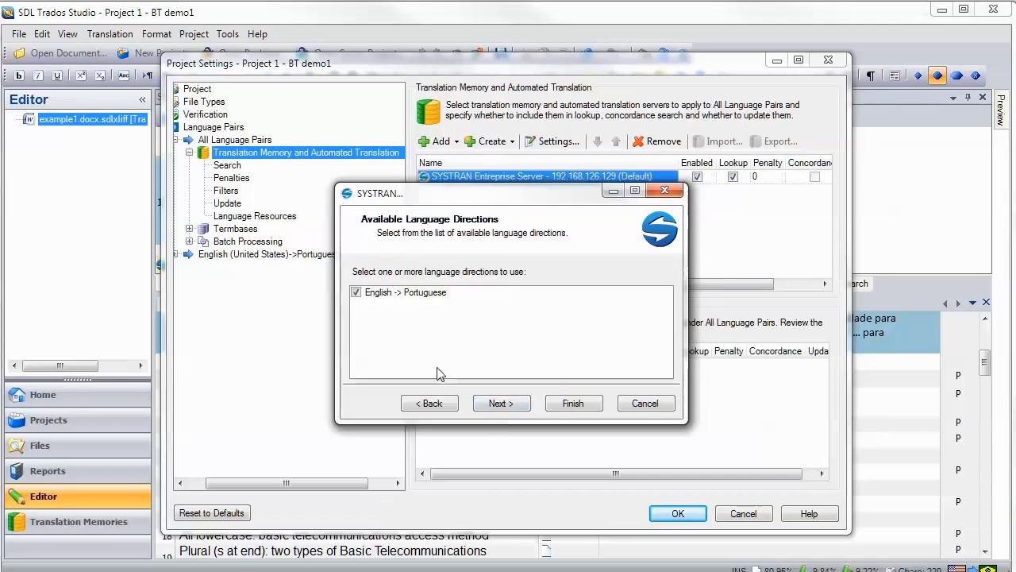
{"action": "left_click", "coordinate": [574, 404]}
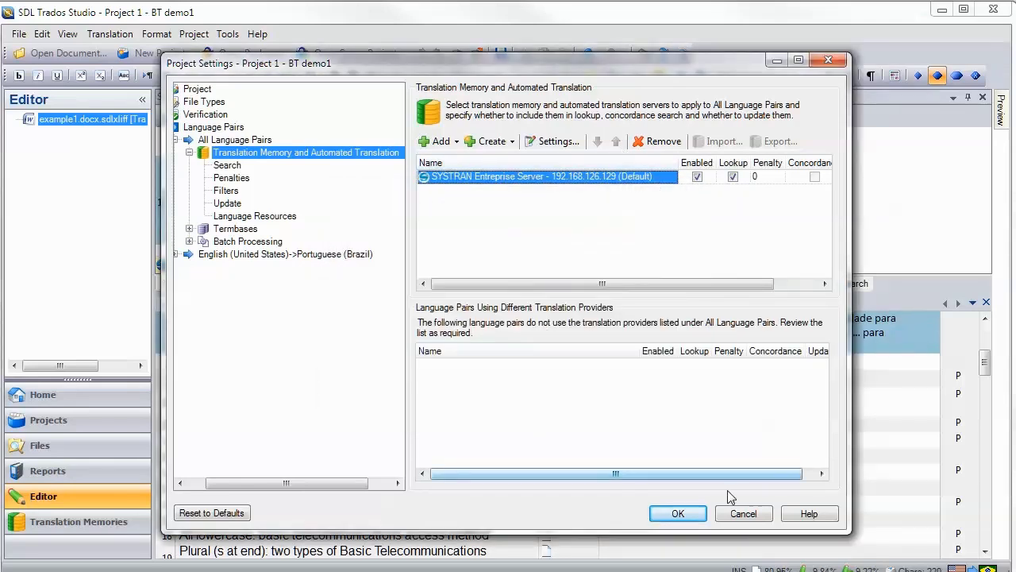
Step: Apply the project settings and fetch SYSTRAN translations for segments 8 and 10 through 14
{"action": "left_click", "coordinate": [678, 513]}
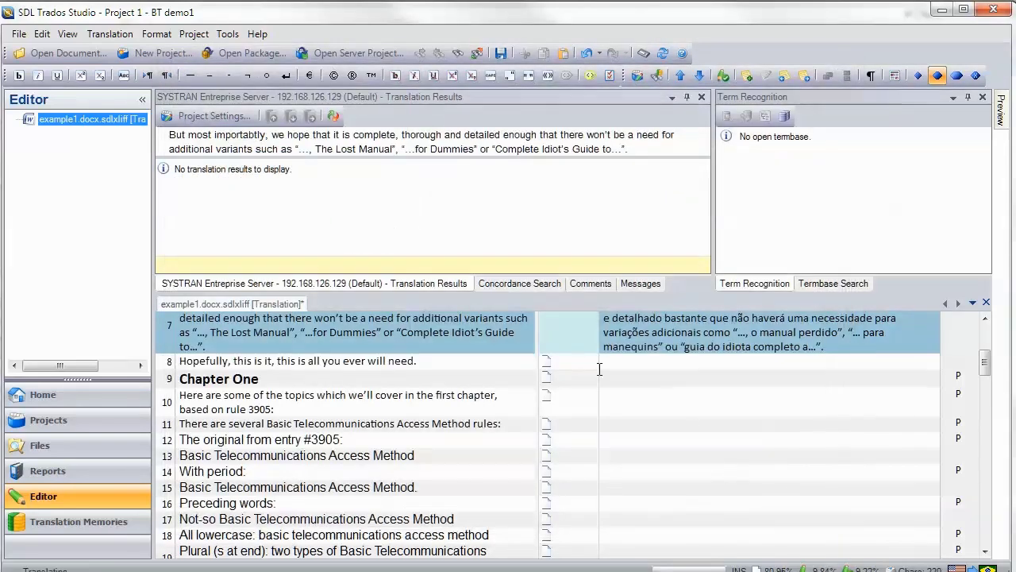
{"action": "left_click", "coordinate": [576, 362]}
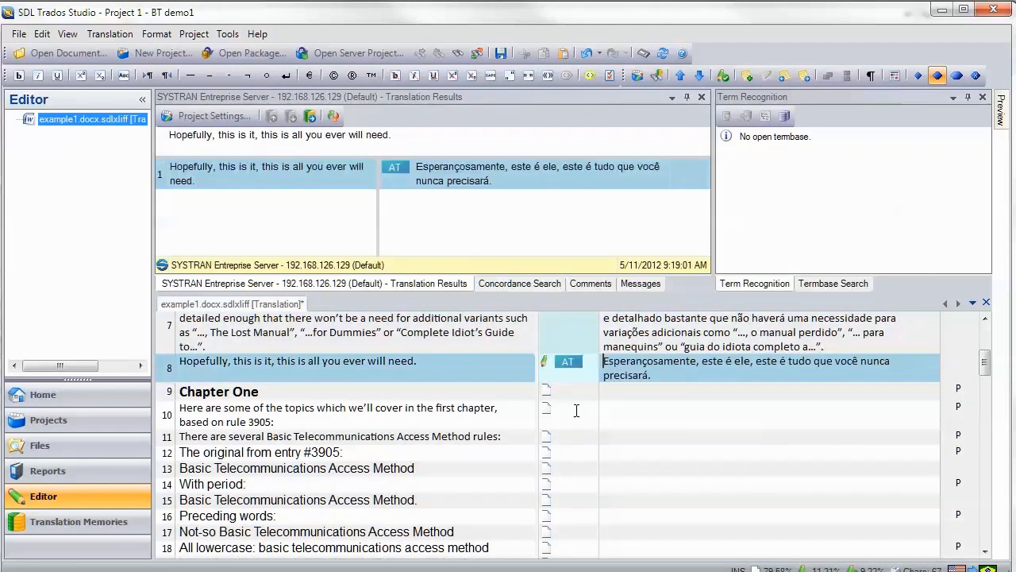
{"action": "left_click", "coordinate": [578, 420]}
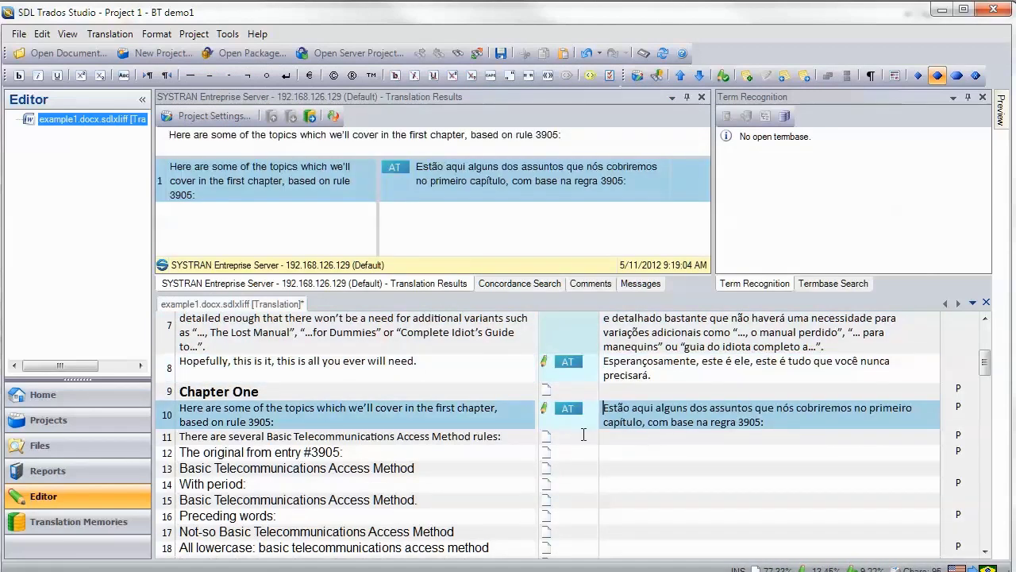
{"action": "left_click", "coordinate": [605, 437]}
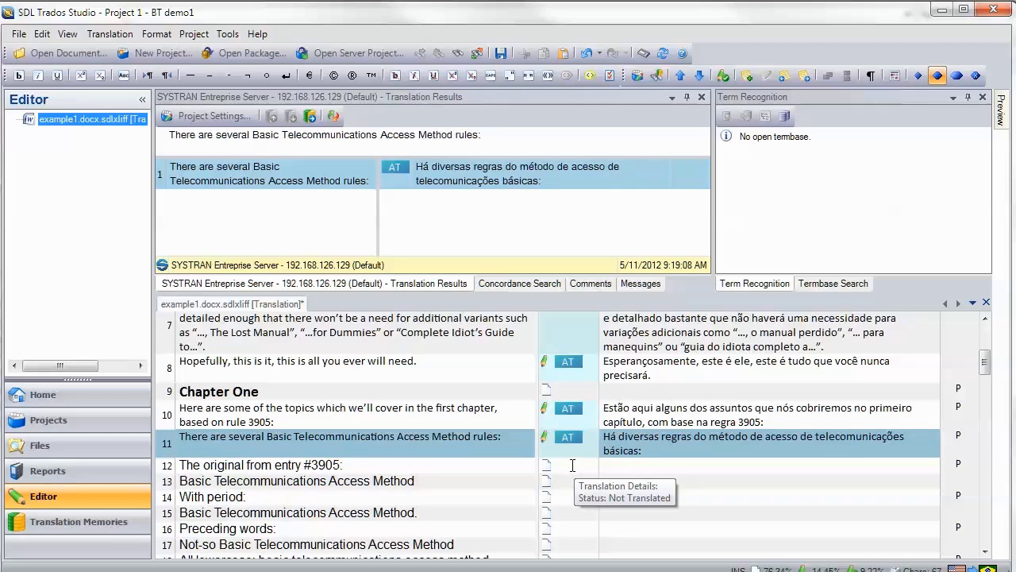
{"action": "left_click", "coordinate": [570, 465]}
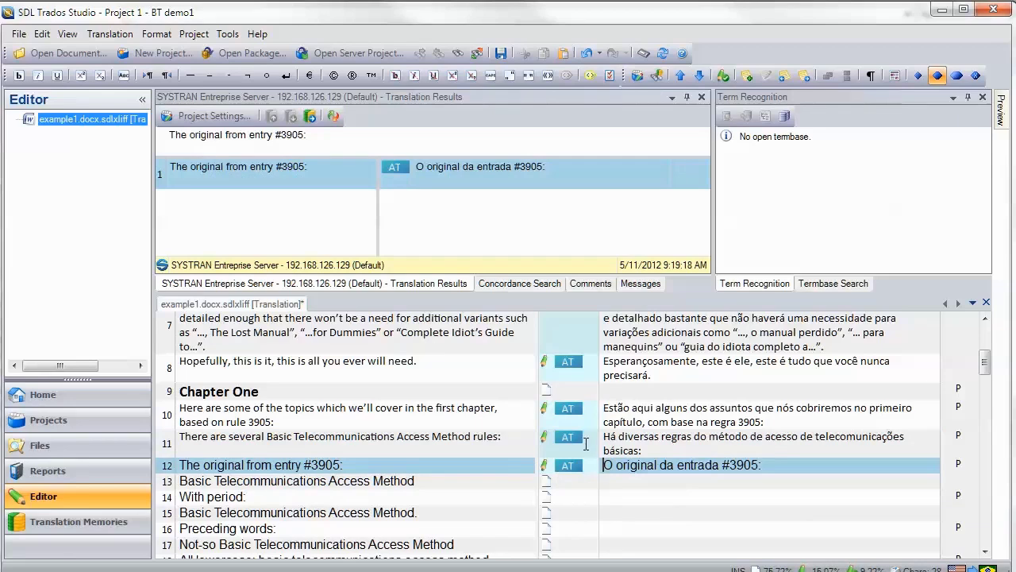
{"action": "left_click", "coordinate": [564, 480]}
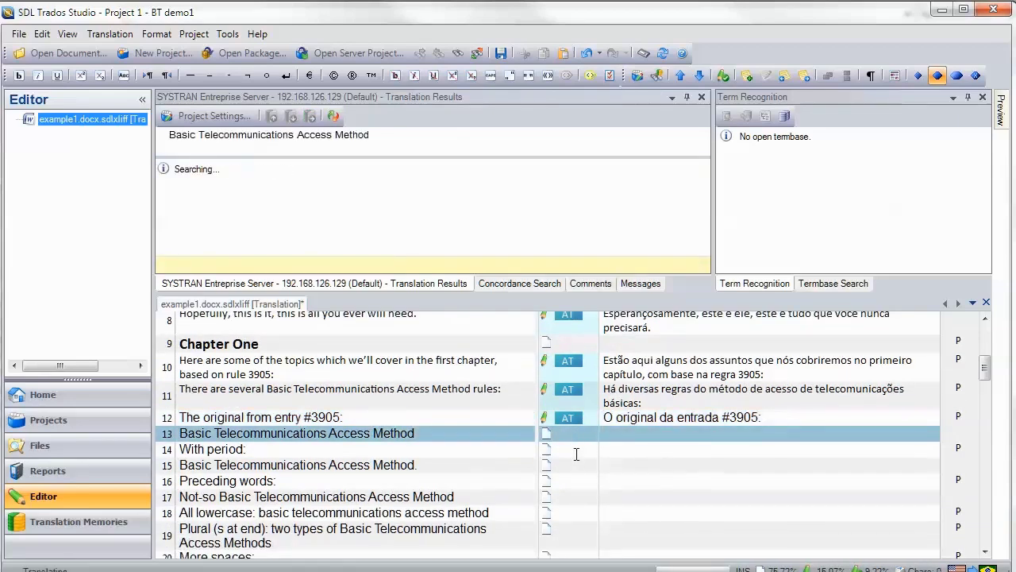
{"action": "left_click", "coordinate": [575, 451]}
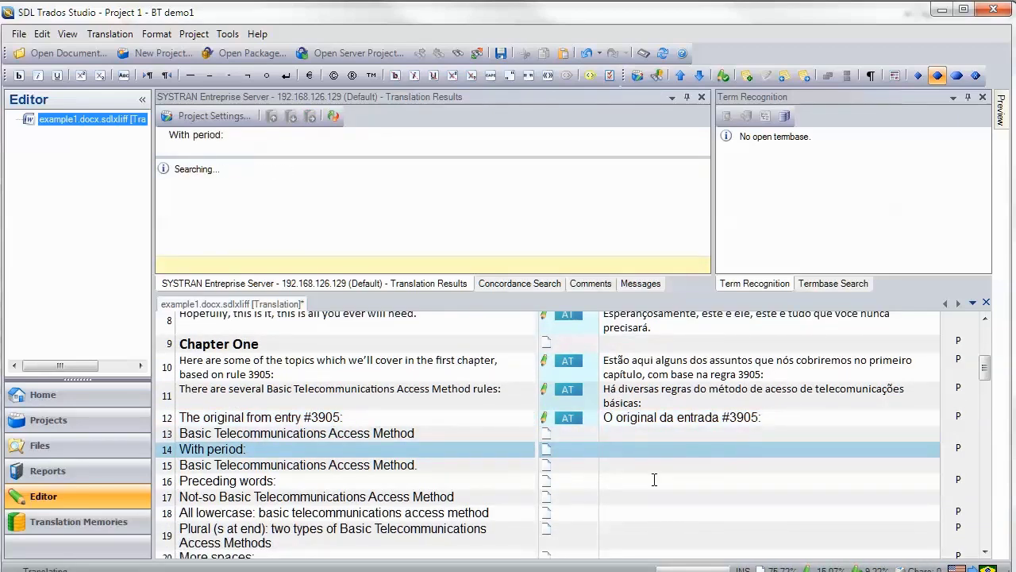